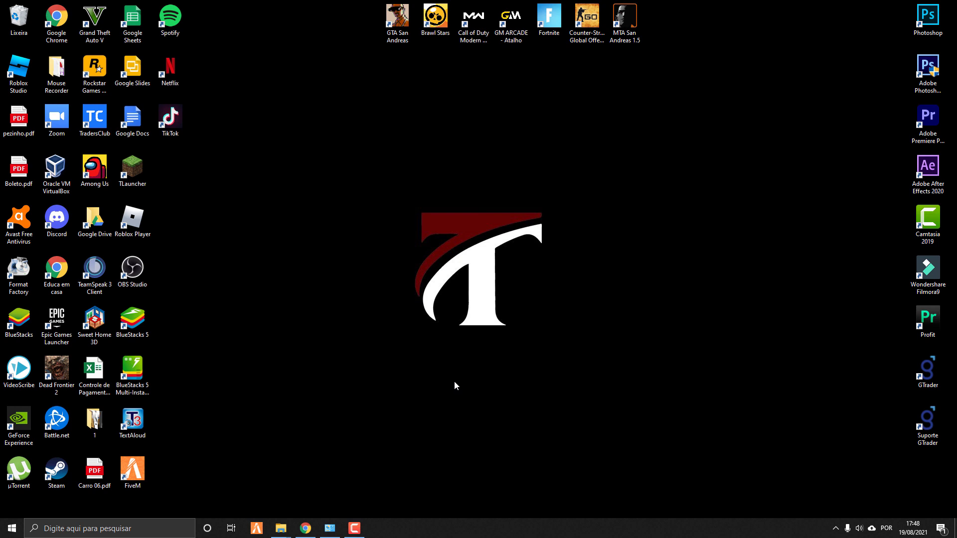
- Open the Avast Free Antivirus main window from the notification area
{"action": "left_click", "coordinate": [837, 527]}
{"action": "left_click", "coordinate": [788, 455]}
{"action": "left_click", "coordinate": [836, 528]}
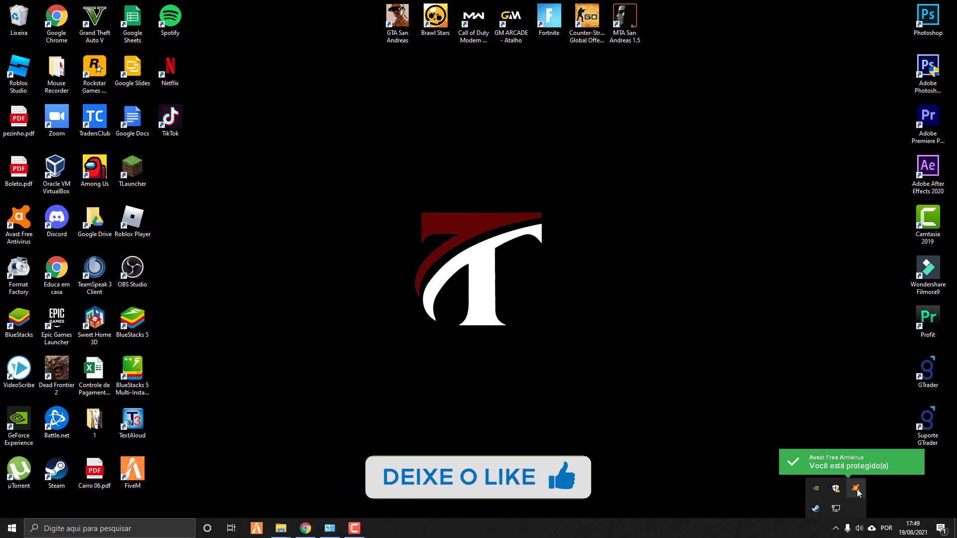
{"action": "left_click", "coordinate": [856, 490]}
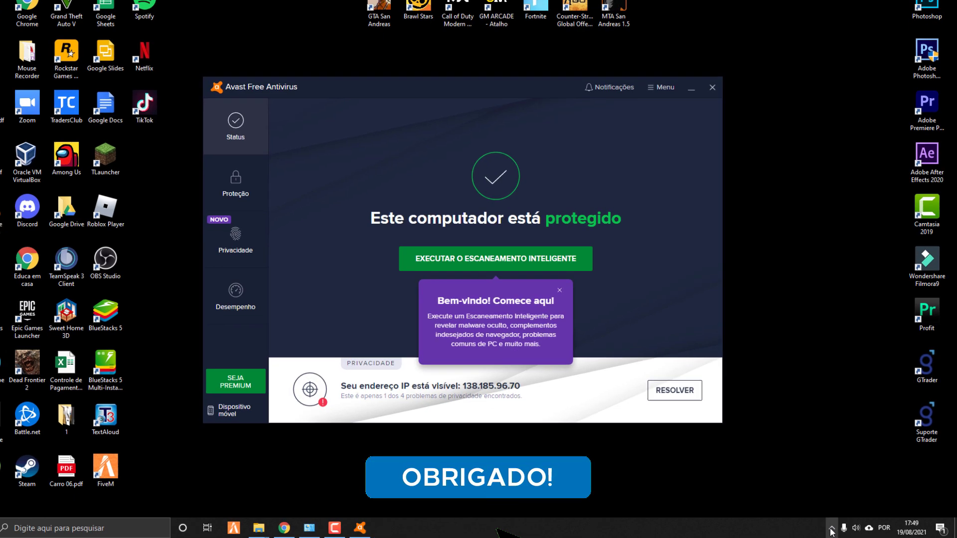
- Try to disable the Avast modules for 1 hour through Controle dos Módulos do Avast
{"action": "left_click", "coordinate": [831, 530]}
{"action": "right_click", "coordinate": [854, 485]}
{"action": "mouse_move", "coordinate": [864, 418]}
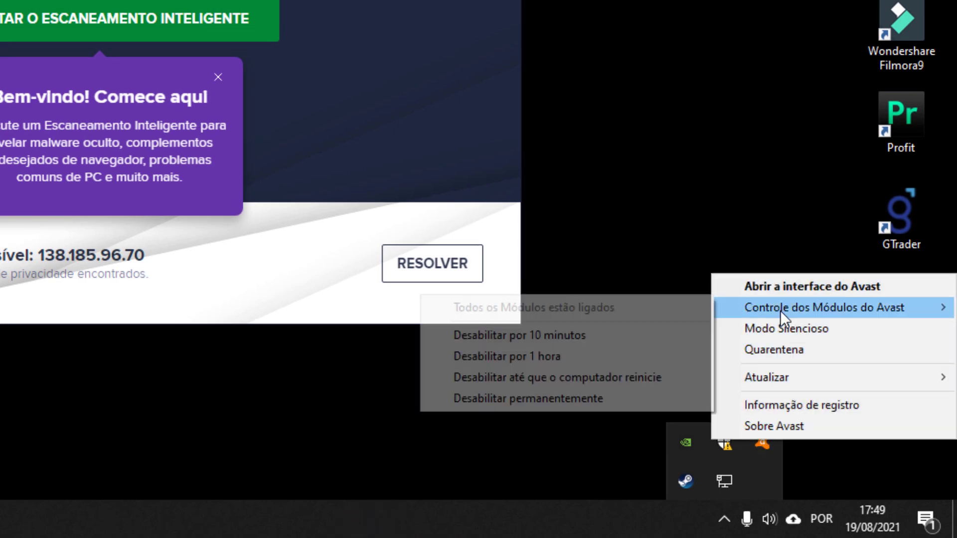
{"action": "left_click", "coordinate": [534, 357]}
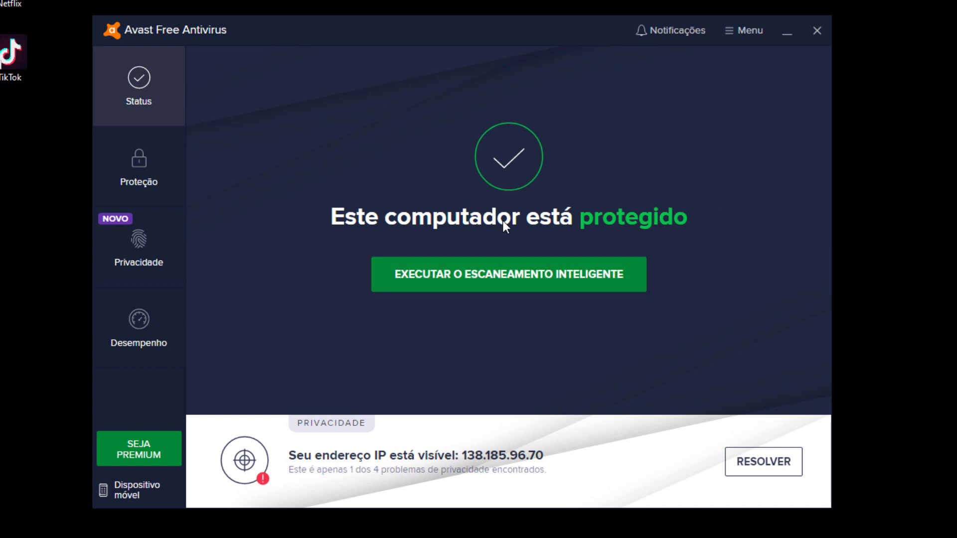
- Open the Exceções page in Avast's general settings
{"action": "left_click", "coordinate": [741, 35]}
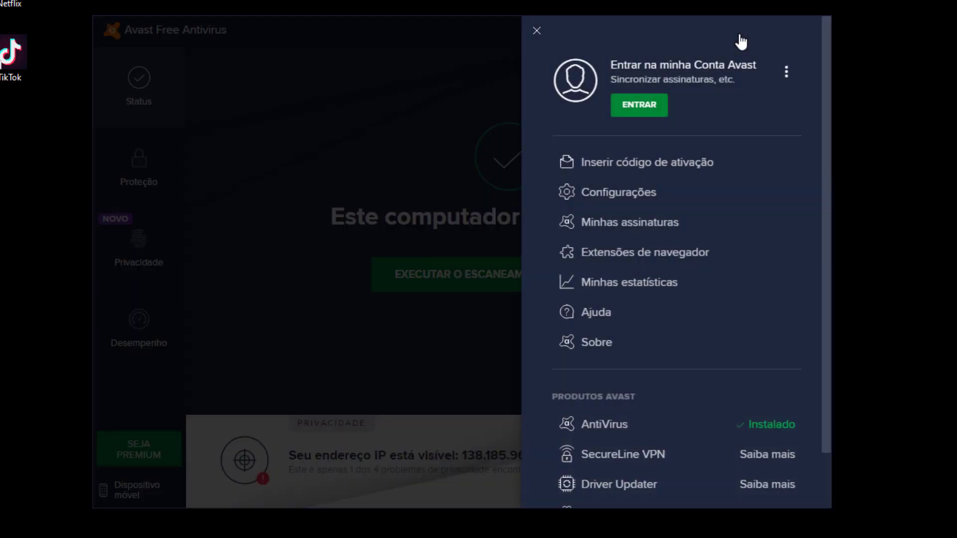
{"action": "left_click", "coordinate": [645, 205]}
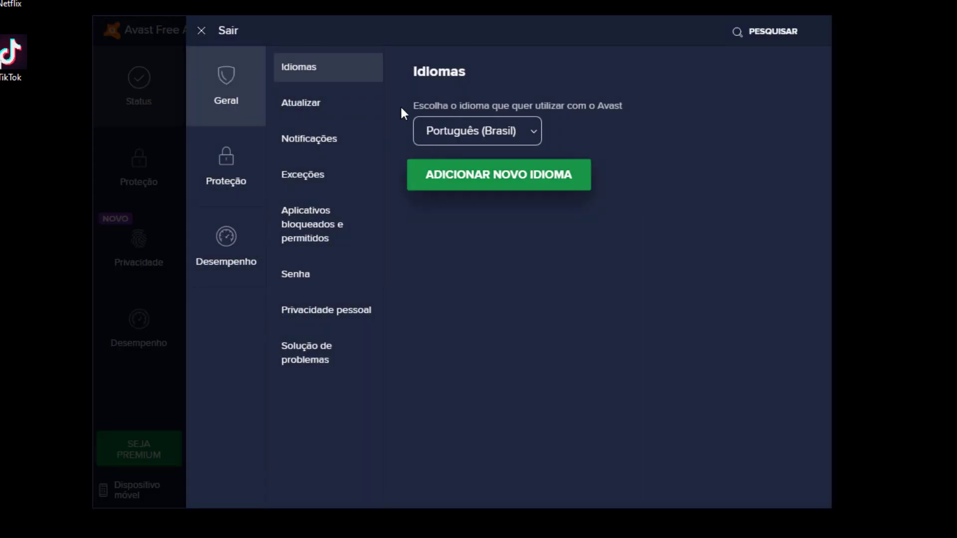
{"action": "left_click", "coordinate": [323, 185]}
{"action": "left_click", "coordinate": [319, 233]}
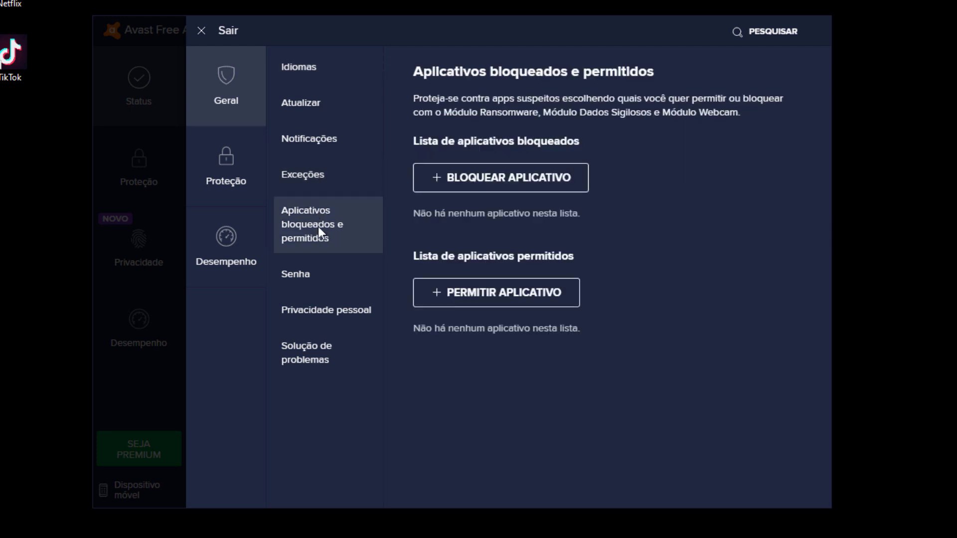
{"action": "left_click", "coordinate": [344, 177]}
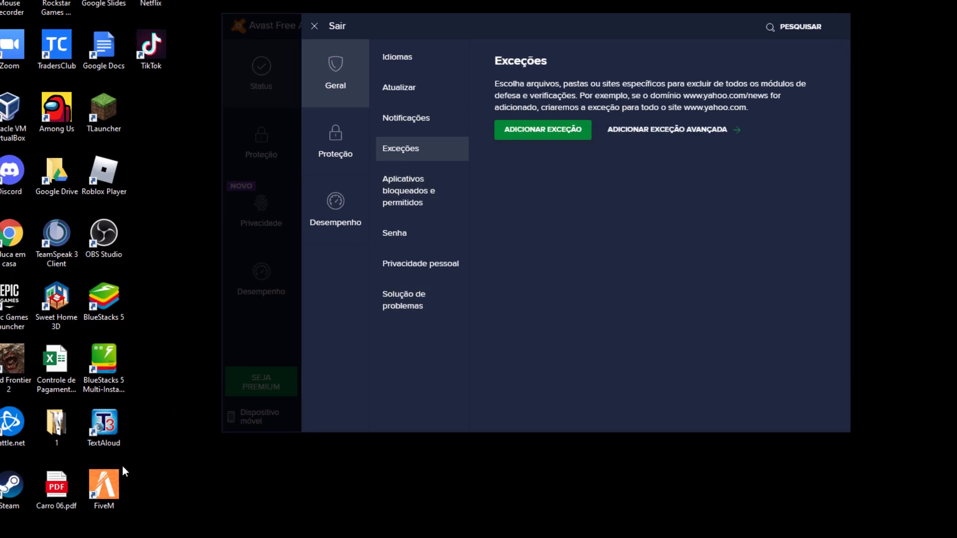
- Open the file location of the FiveM shortcut, copy the FiveM folder's full path and minimize the folder window
{"action": "right_click", "coordinate": [112, 487]}
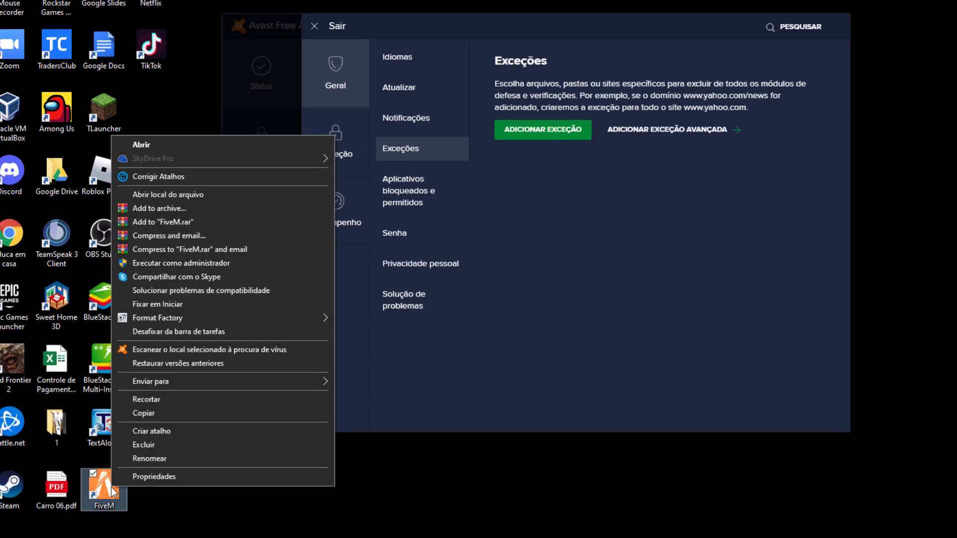
{"action": "left_click", "coordinate": [183, 193]}
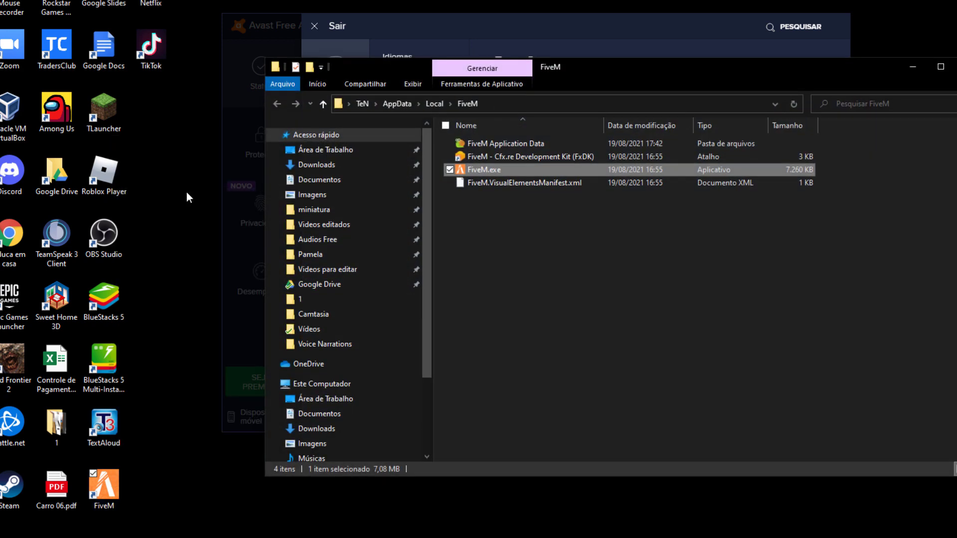
{"action": "left_click", "coordinate": [521, 103]}
{"action": "key", "text": "ctrl+c"}
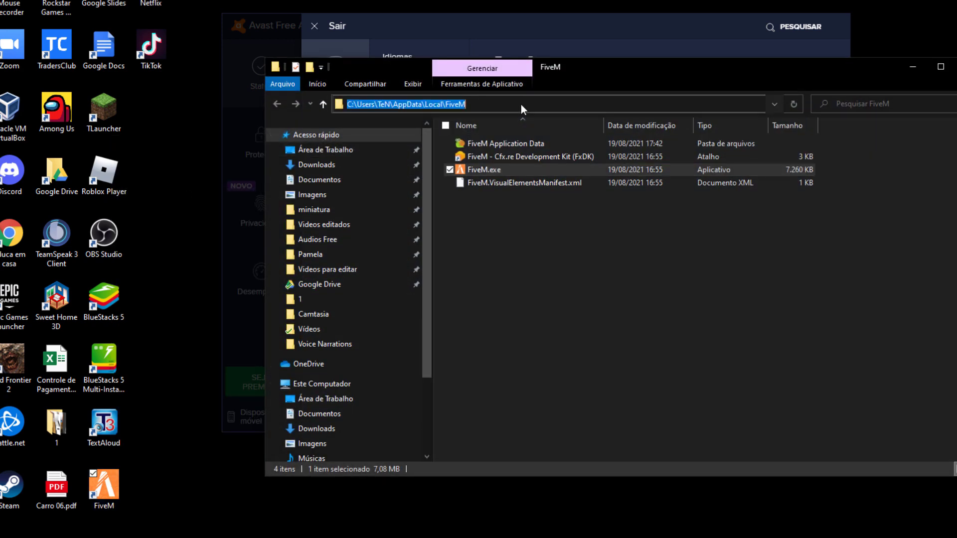
{"action": "right_click", "coordinate": [521, 104]}
{"action": "left_click", "coordinate": [554, 144]}
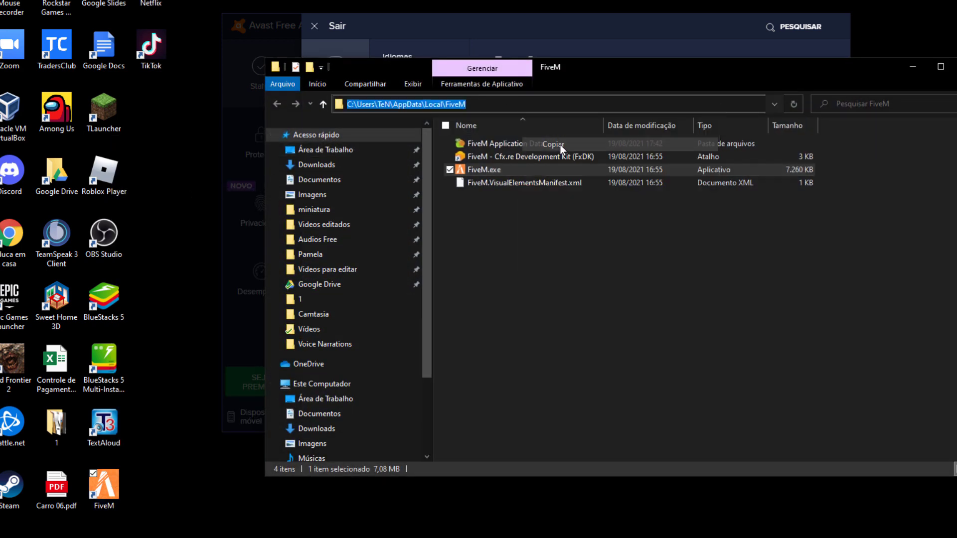
{"action": "left_click", "coordinate": [907, 75]}
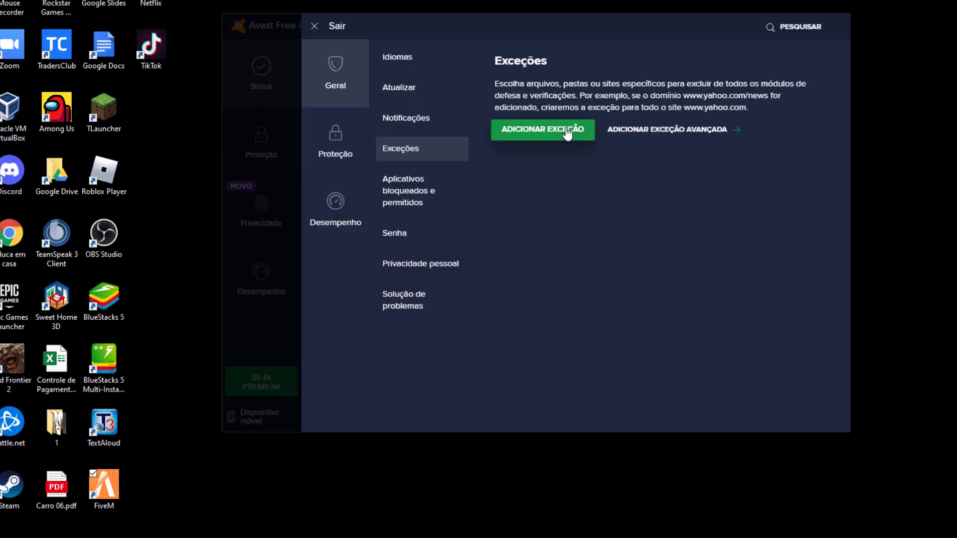
- Add the copied AppData\Local\FiveM folder path as an Avast exception
{"action": "left_click", "coordinate": [566, 134]}
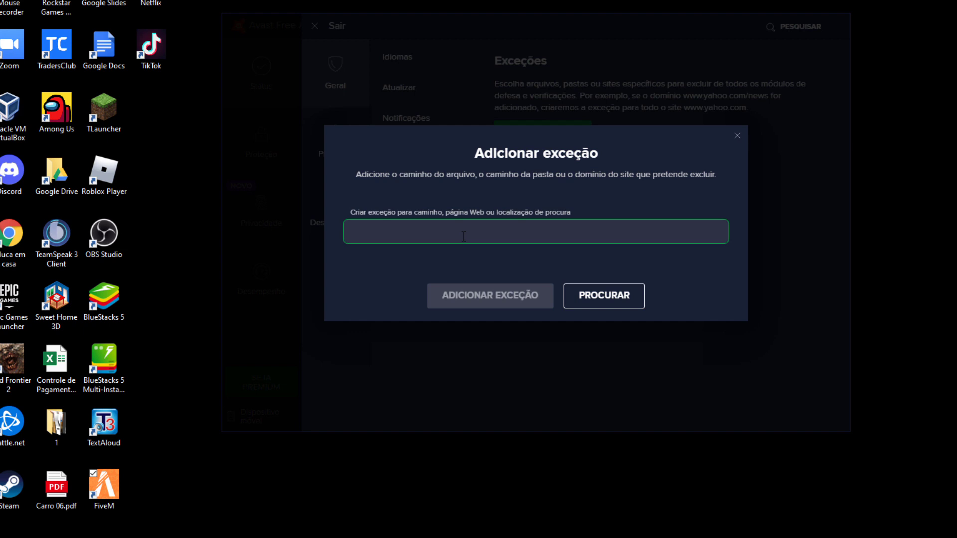
{"action": "key", "text": "ctrl+v"}
{"action": "left_click", "coordinate": [492, 304]}
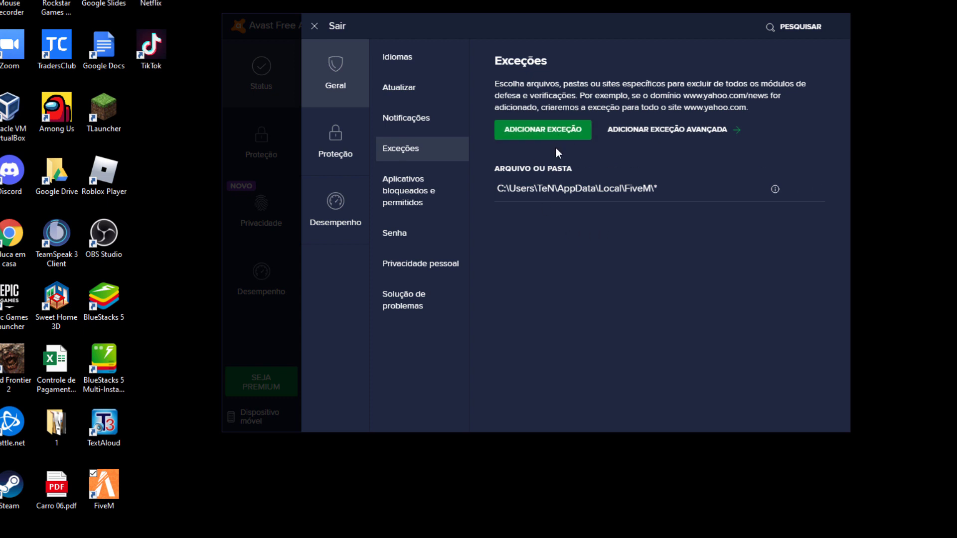
- Add FiveM - Cfx.re Development Kit (FxDK) to Avast's list of allowed applications
{"action": "left_click", "coordinate": [416, 198]}
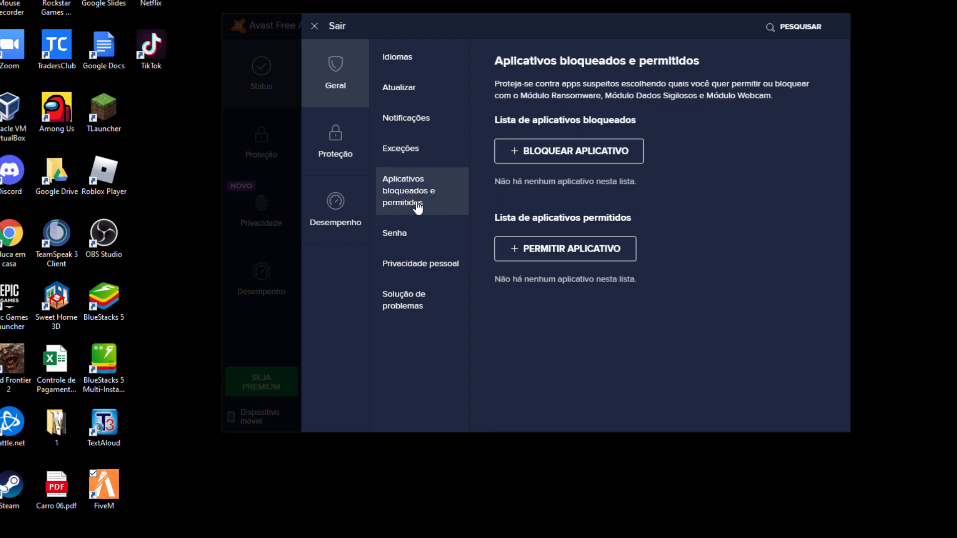
{"action": "left_click", "coordinate": [550, 249]}
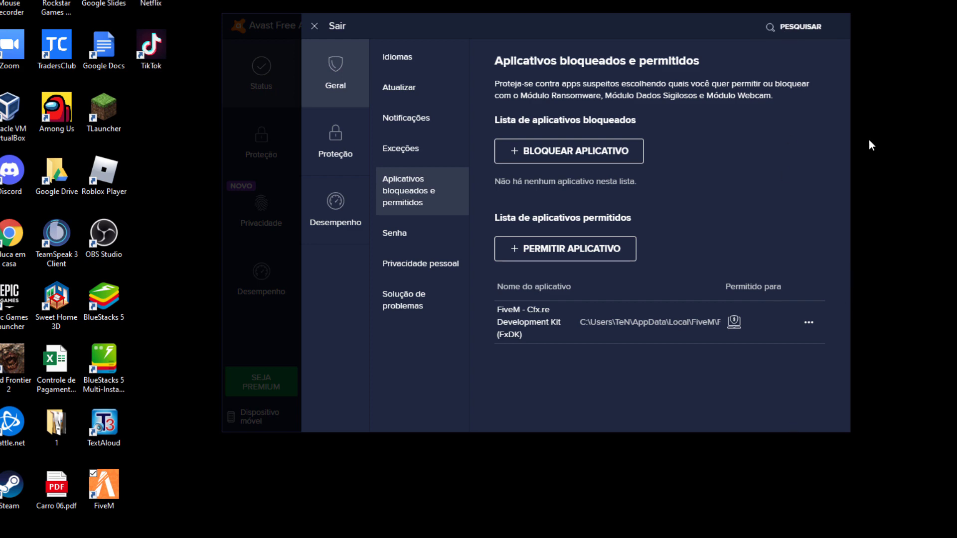
- Close the Avast window and refresh the desktop
{"action": "mouse_move", "coordinate": [411, 537]}
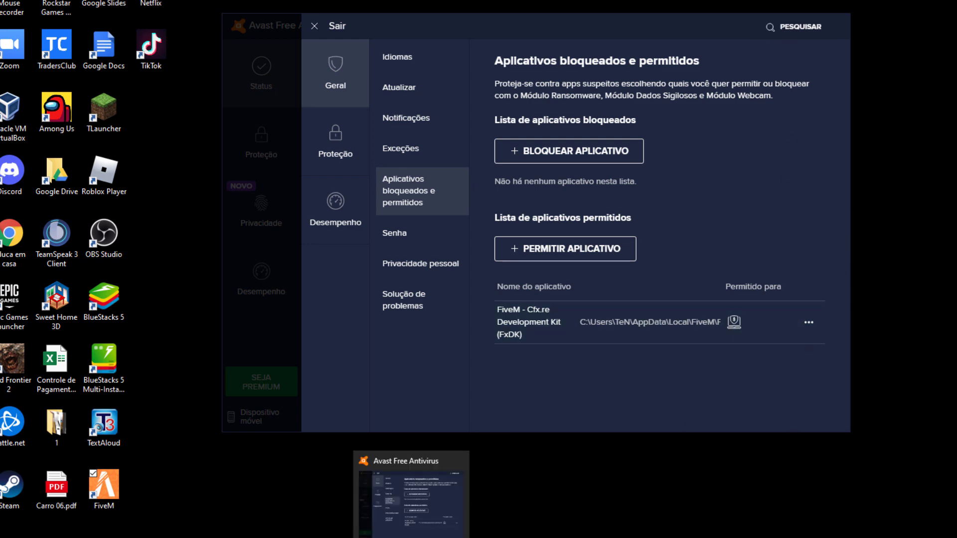
{"action": "left_click", "coordinate": [462, 459]}
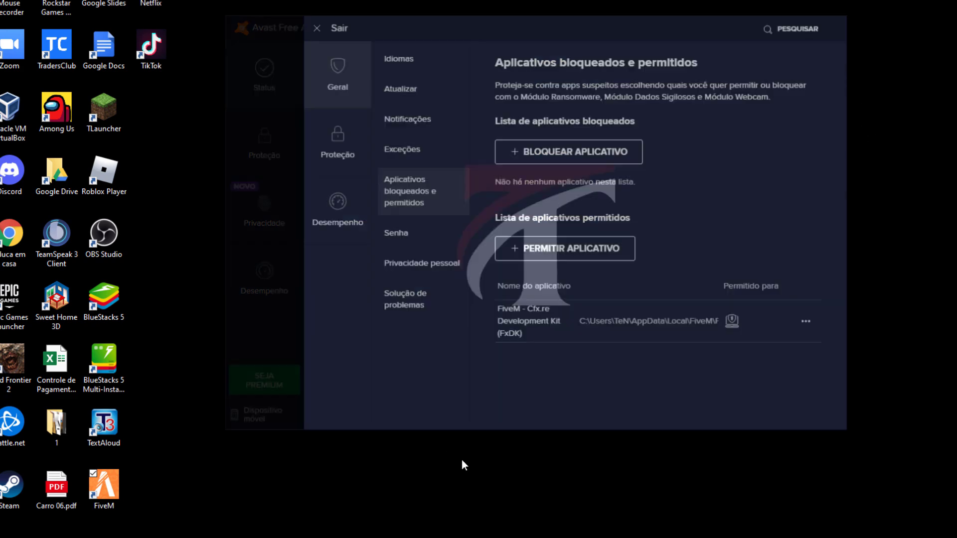
{"action": "right_click", "coordinate": [420, 160]}
{"action": "left_click", "coordinate": [455, 199]}
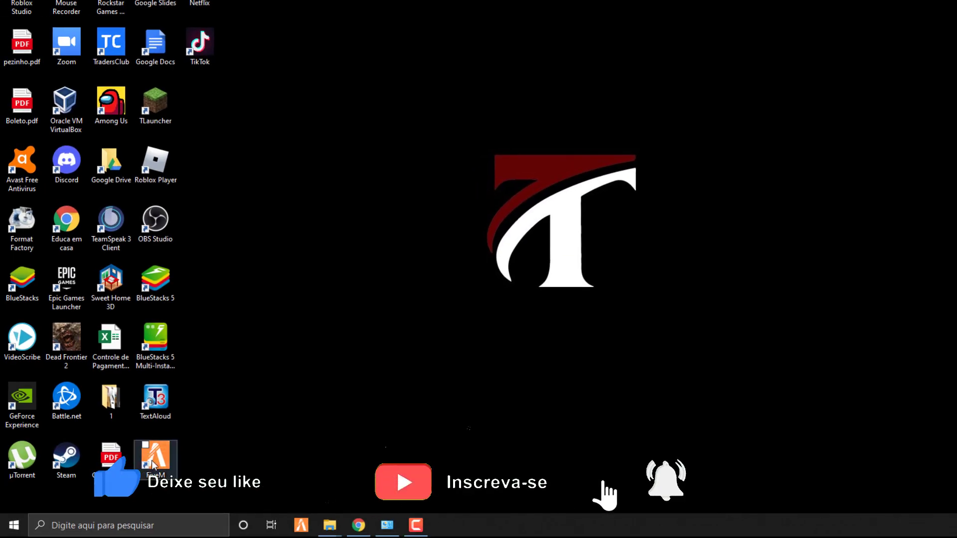
- Open the data folder inside FiveM Application Data, starting from the FiveM shortcut's file location
{"action": "right_click", "coordinate": [153, 465]}
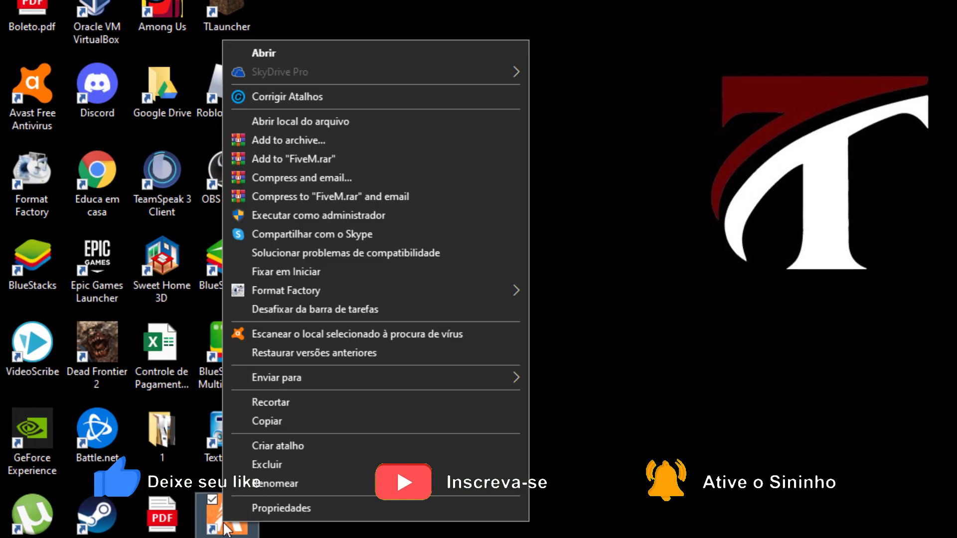
{"action": "left_click", "coordinate": [304, 121]}
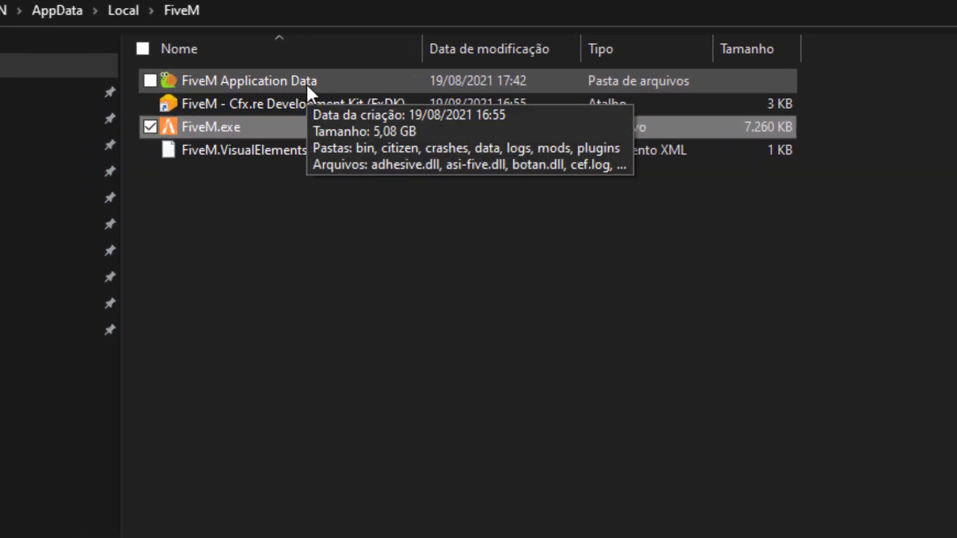
{"action": "double_click", "coordinate": [304, 82]}
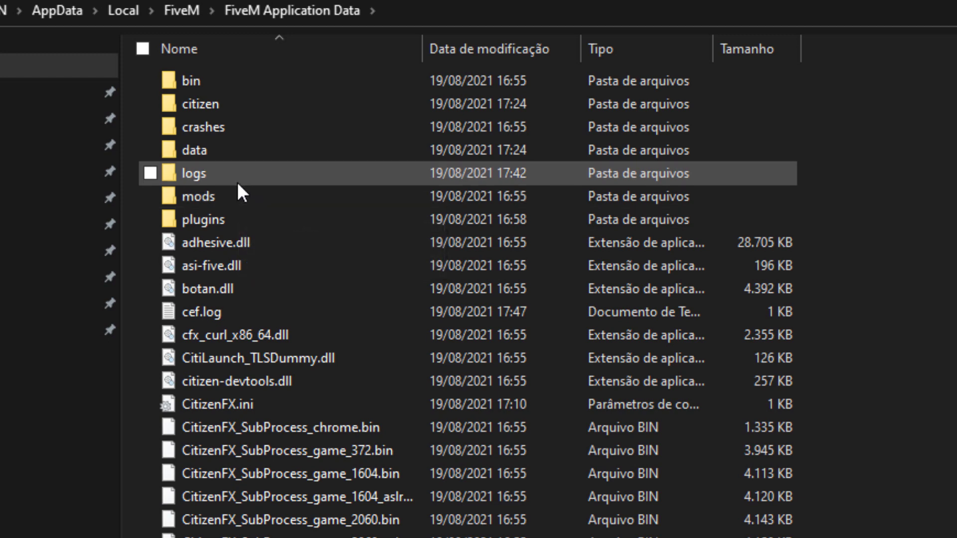
{"action": "key", "text": "Down"}
{"action": "double_click", "coordinate": [249, 153]}
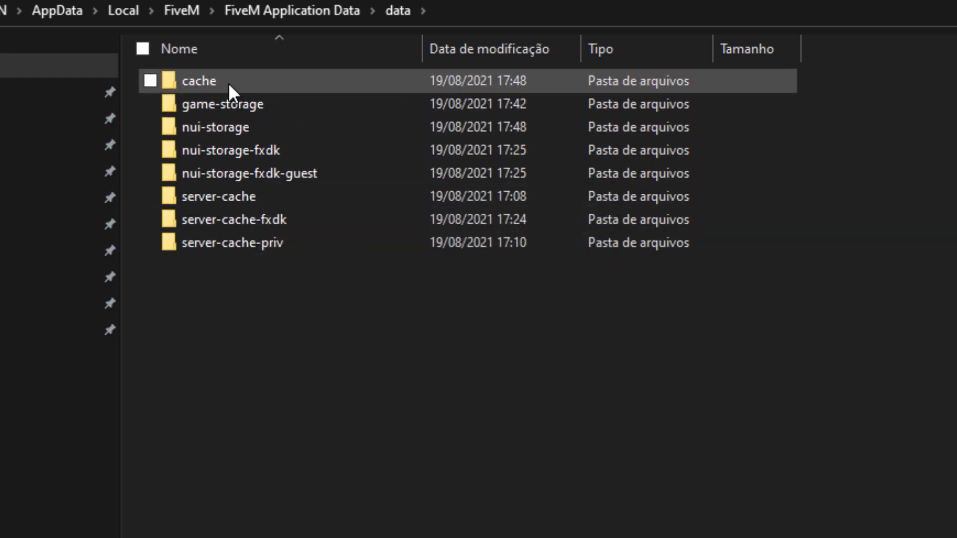
- Delete everything inside the cache folder and return to the data folder
{"action": "double_click", "coordinate": [228, 82]}
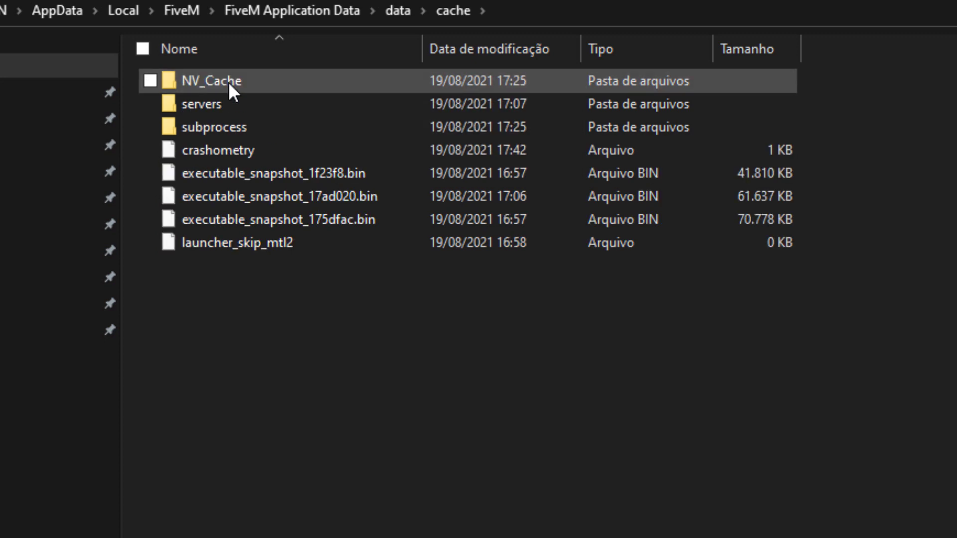
{"action": "left_click_drag", "start_coordinate": [410, 387], "coordinate": [150, 59]}
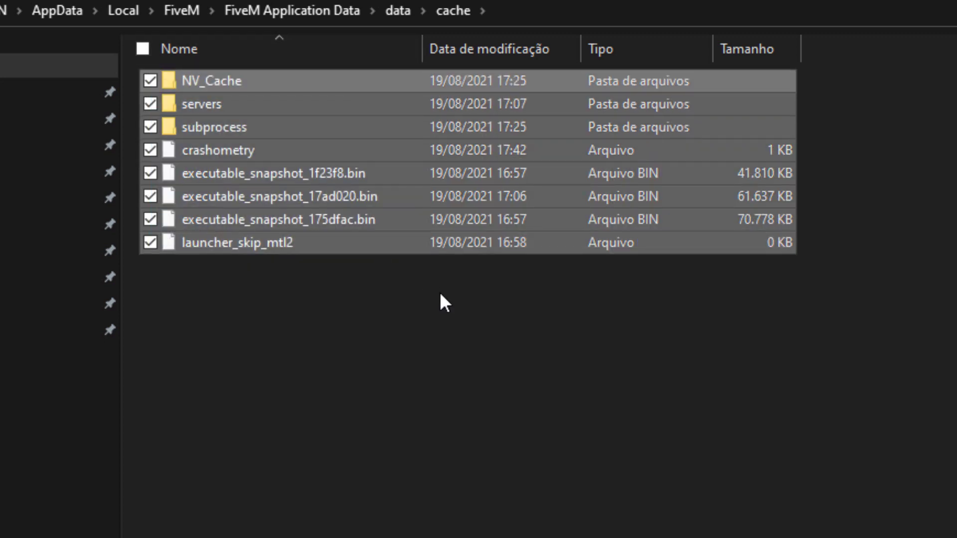
{"action": "key", "text": "alt+Up"}
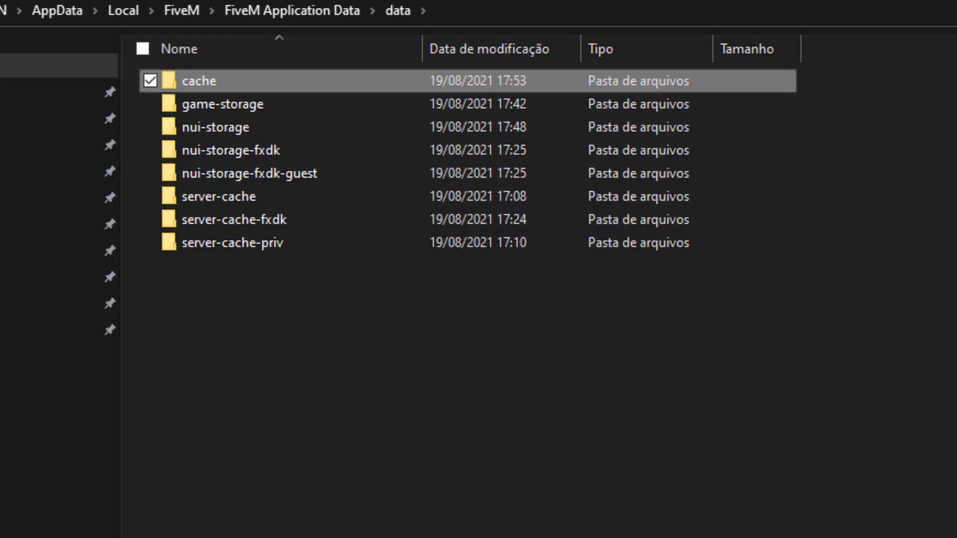
- Permanently delete all nui-storage and server-cache folders in the data folder, keeping cache and game-storage
{"action": "left_click_drag", "start_coordinate": [290, 344], "coordinate": [186, 130]}
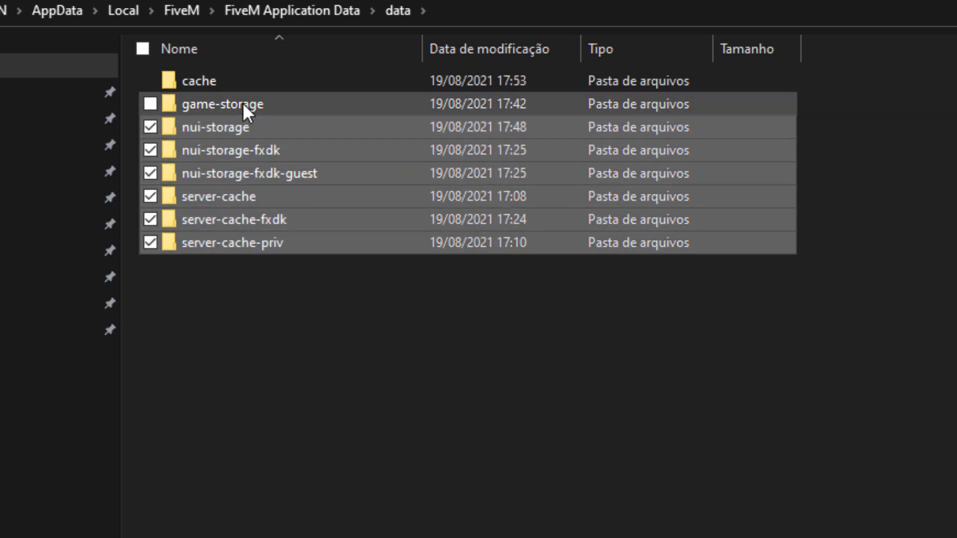
{"action": "key", "text": "shift+Delete"}
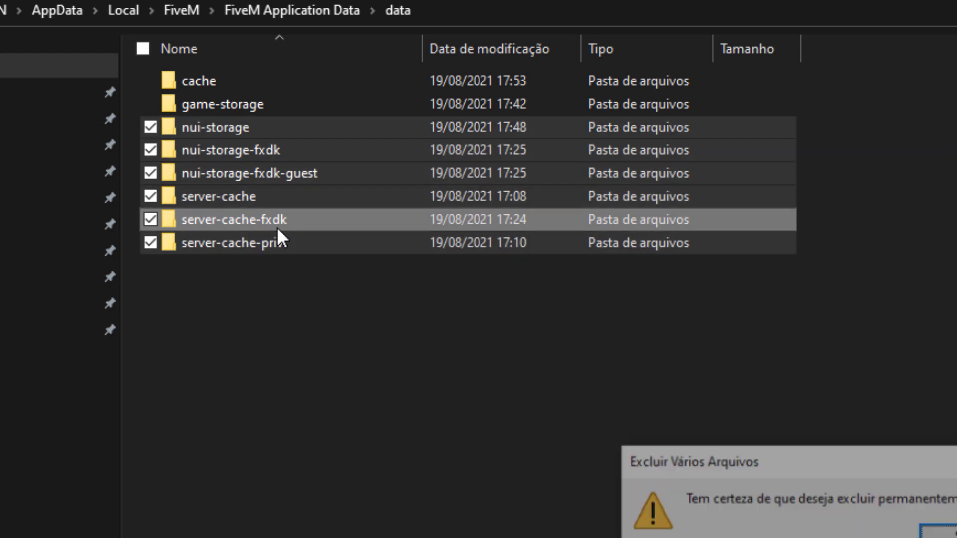
{"action": "key", "text": "Return"}
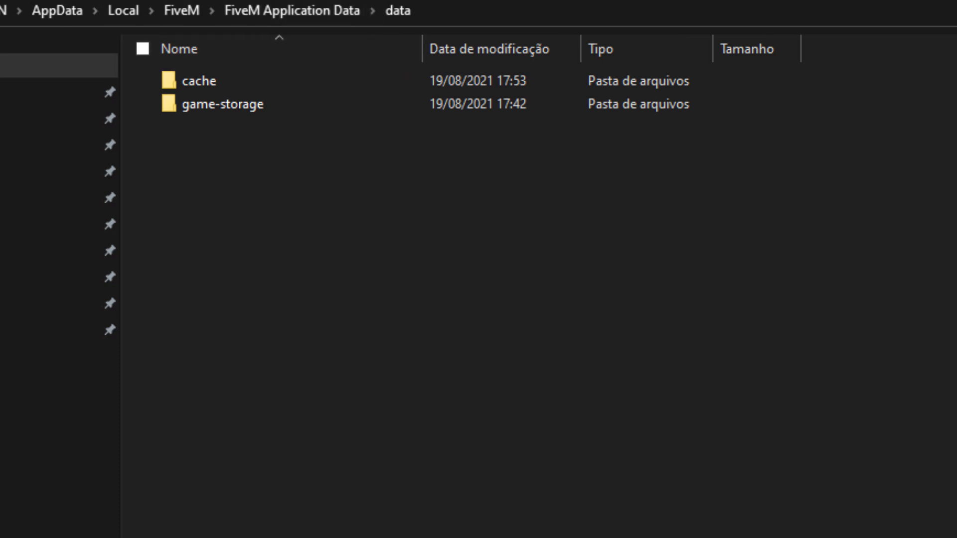
- Leave the FiveM data folder, go back to the desktop and refresh it
{"action": "key", "text": "alt+Up"}
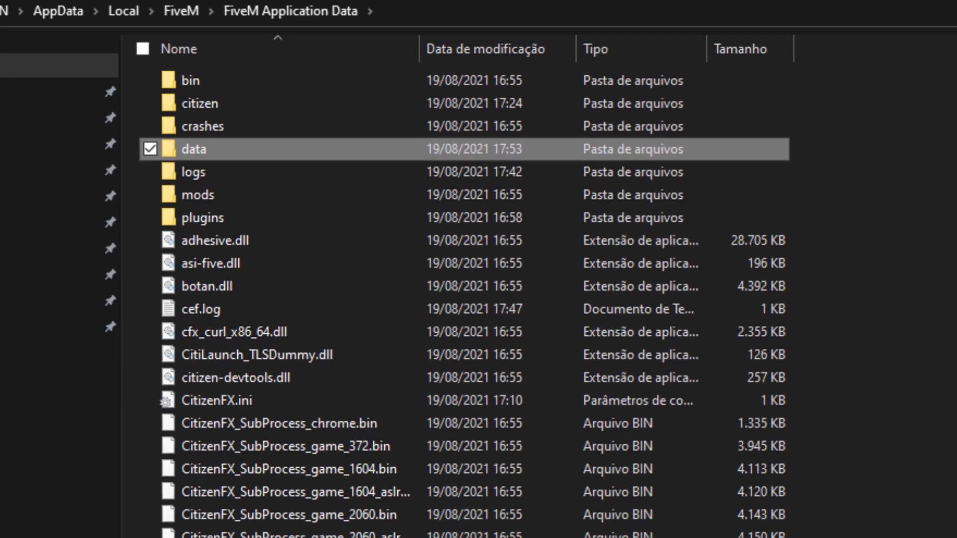
{"action": "key", "text": "super+d"}
{"action": "right_click", "coordinate": [421, 144]}
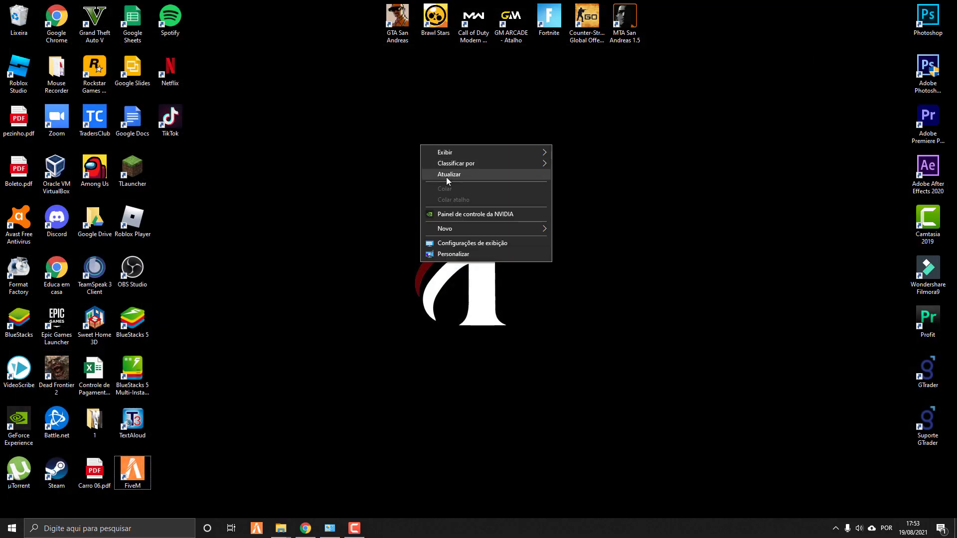
{"action": "left_click", "coordinate": [447, 175]}
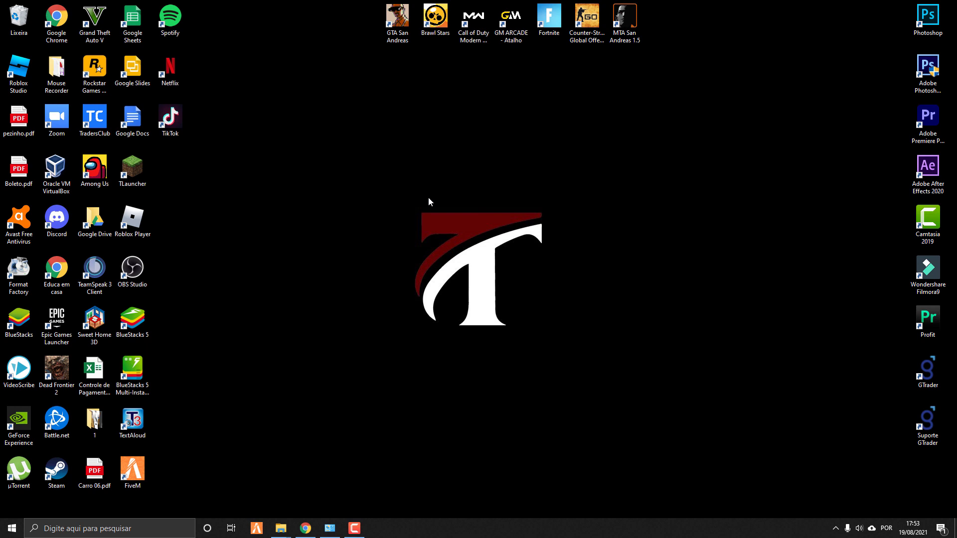
- Open the list of installed programs from Painel de Controle and maximize its window
{"action": "left_click", "coordinate": [9, 528]}
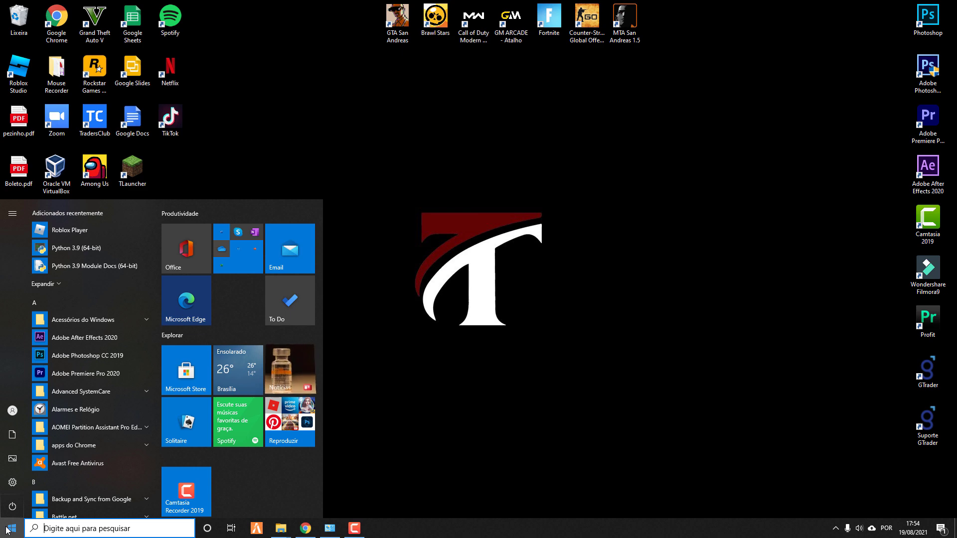
{"action": "type", "text": "painel"}
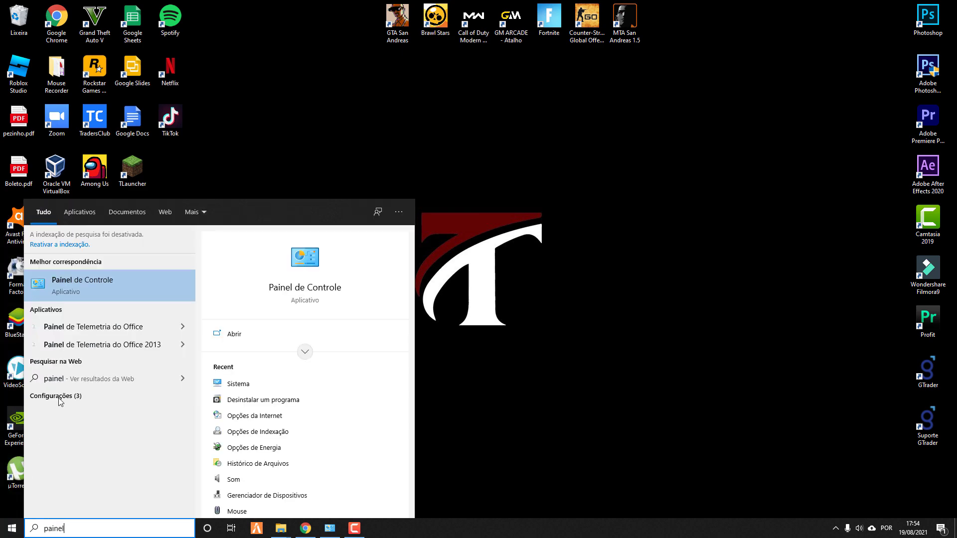
{"action": "left_click", "coordinate": [100, 298]}
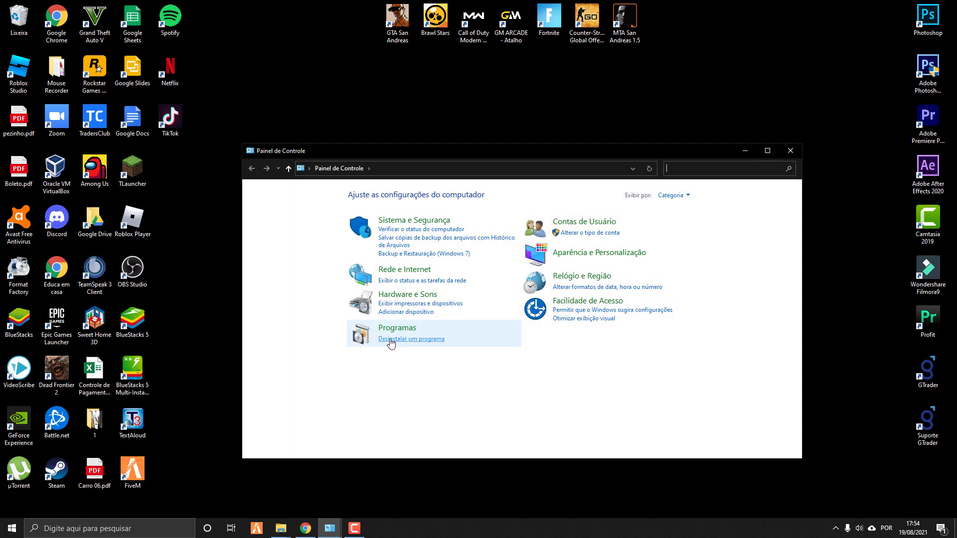
{"action": "left_click", "coordinate": [391, 343]}
{"action": "left_click", "coordinate": [768, 151]}
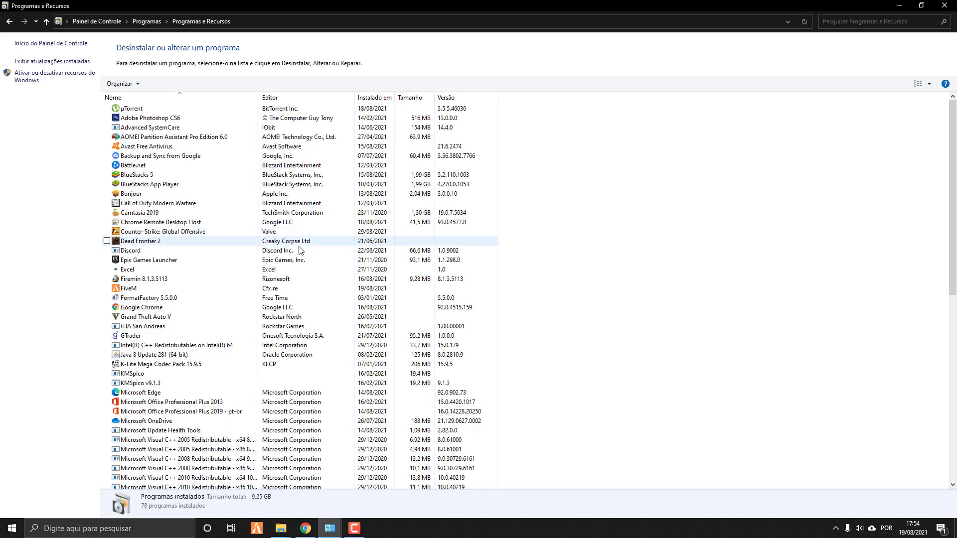
- Uninstall Warsaw 2.18.0.65 64 bits from the installed programs and start its removal
{"action": "scroll", "coordinate": [239, 309], "scroll_direction": "down", "scroll_amount": 12}
{"action": "left_click", "coordinate": [164, 431]}
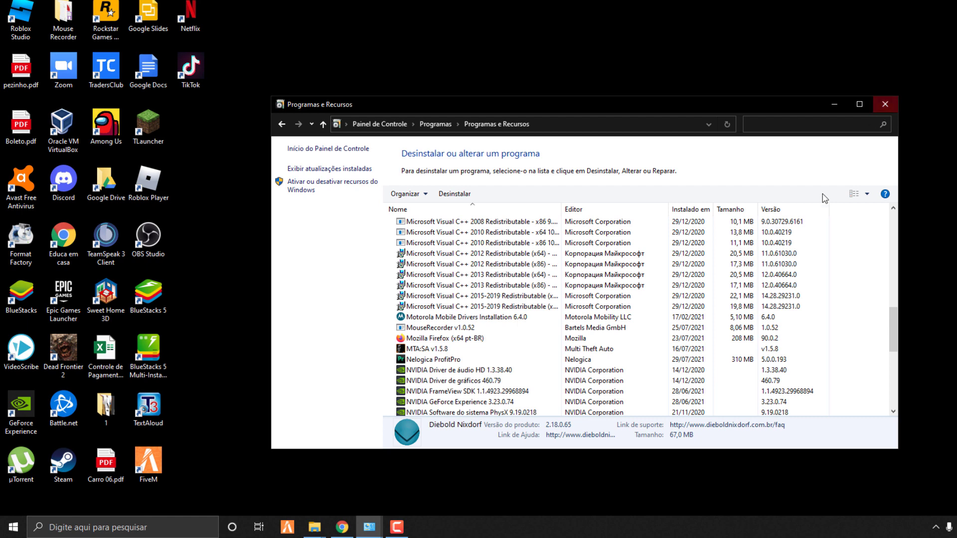
{"action": "left_click", "coordinate": [859, 105]}
{"action": "left_click", "coordinate": [859, 105]}
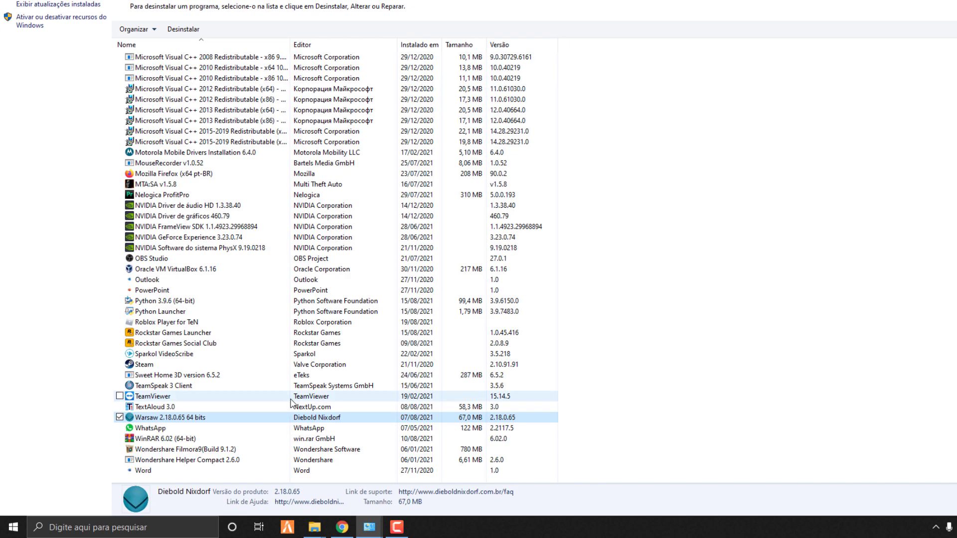
{"action": "left_click", "coordinate": [183, 29]}
{"action": "left_click", "coordinate": [580, 272]}
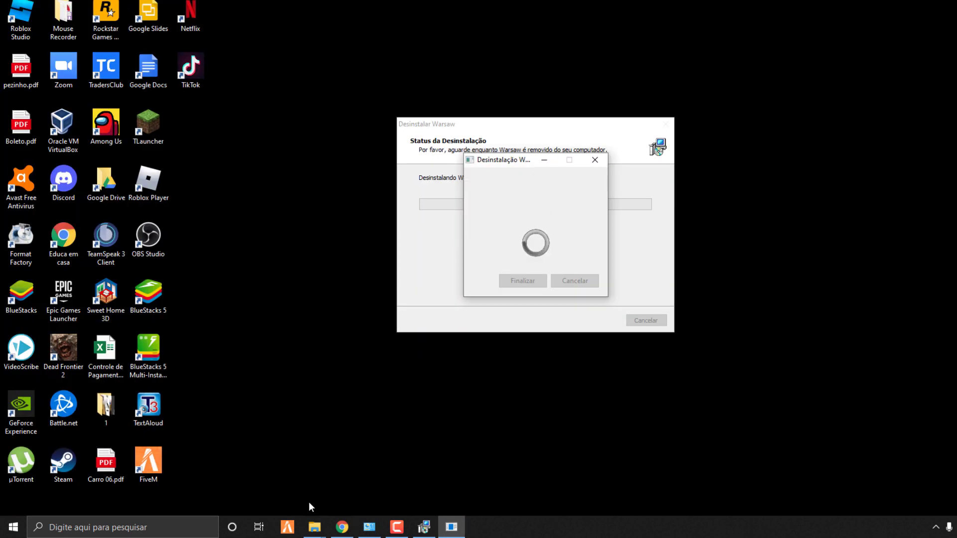
- Open Este Computador in File Explorer and compare the free space on drives C:, D: and E:
{"action": "left_click", "coordinate": [314, 529]}
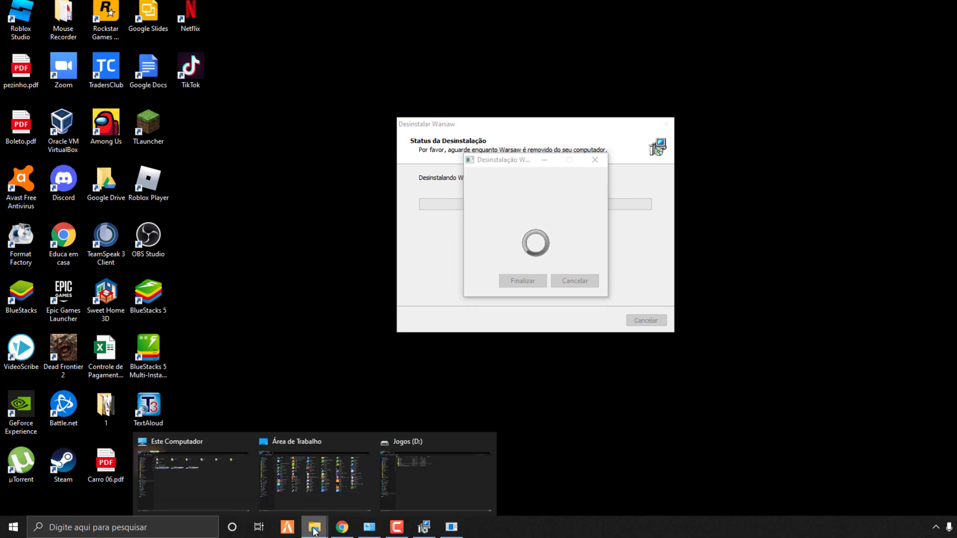
{"action": "left_click", "coordinate": [196, 463]}
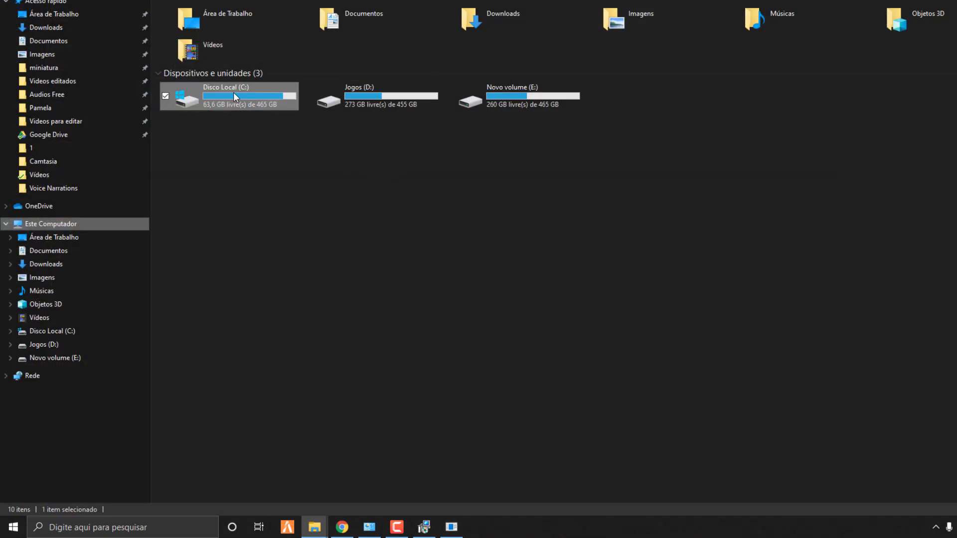
{"action": "left_click", "coordinate": [376, 100]}
{"action": "left_click", "coordinate": [513, 94]}
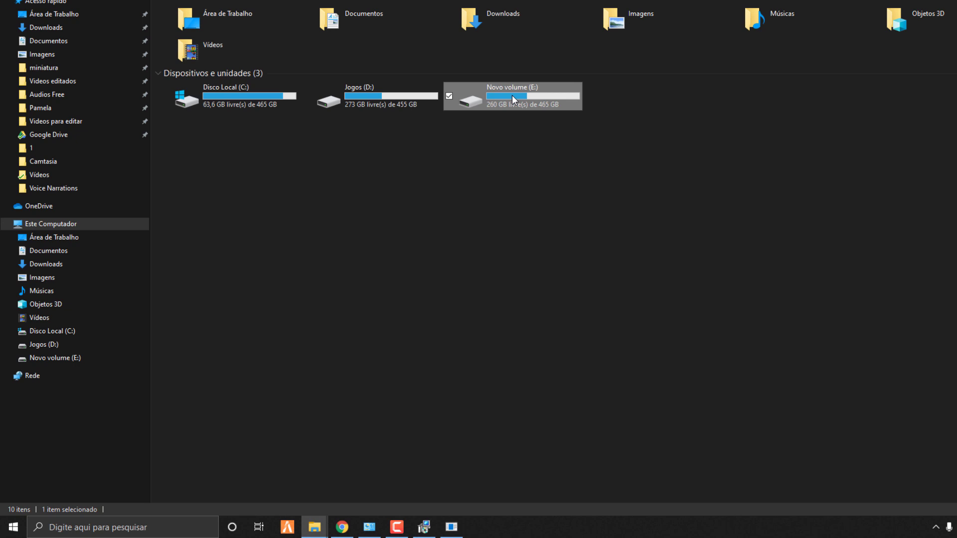
{"action": "left_click", "coordinate": [237, 95]}
{"action": "left_click", "coordinate": [304, 234]}
{"action": "left_click", "coordinate": [238, 102]}
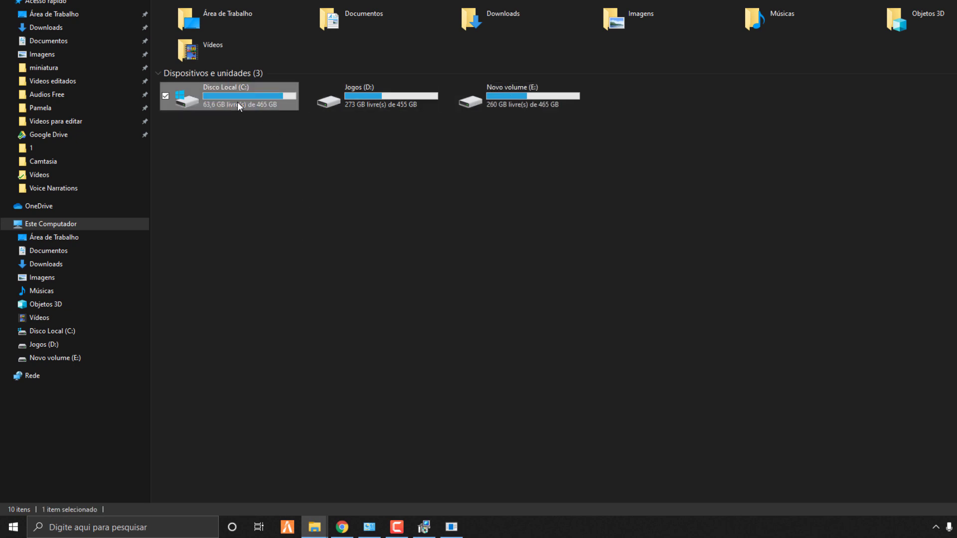
{"action": "left_click", "coordinate": [390, 97]}
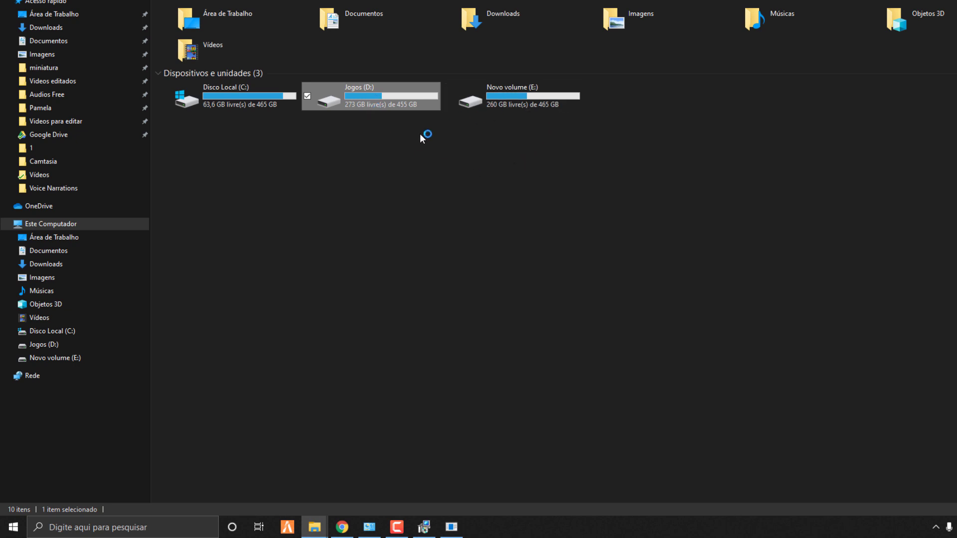
{"action": "left_click", "coordinate": [355, 250]}
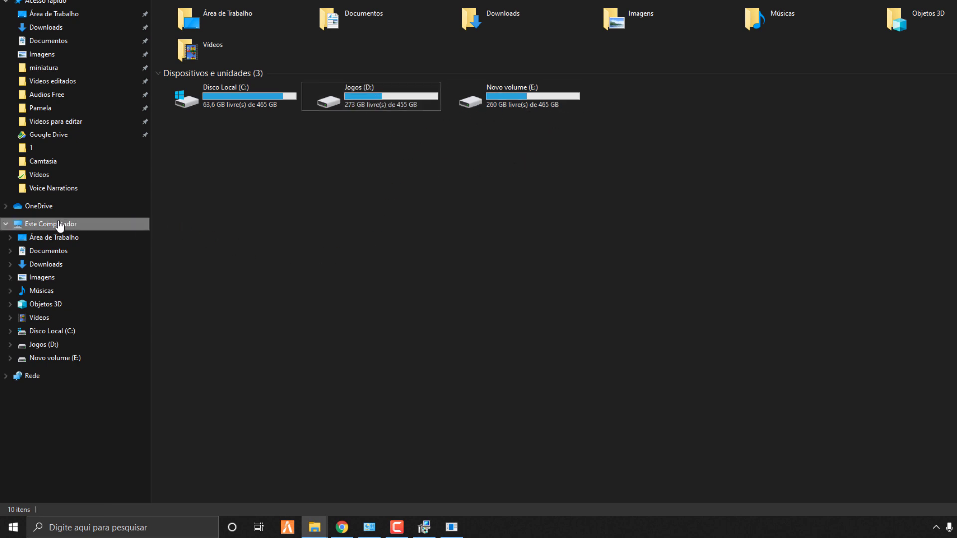
- Open the Memória Virtual settings through the advanced system properties and performance options of Este Computador
{"action": "right_click", "coordinate": [61, 225]}
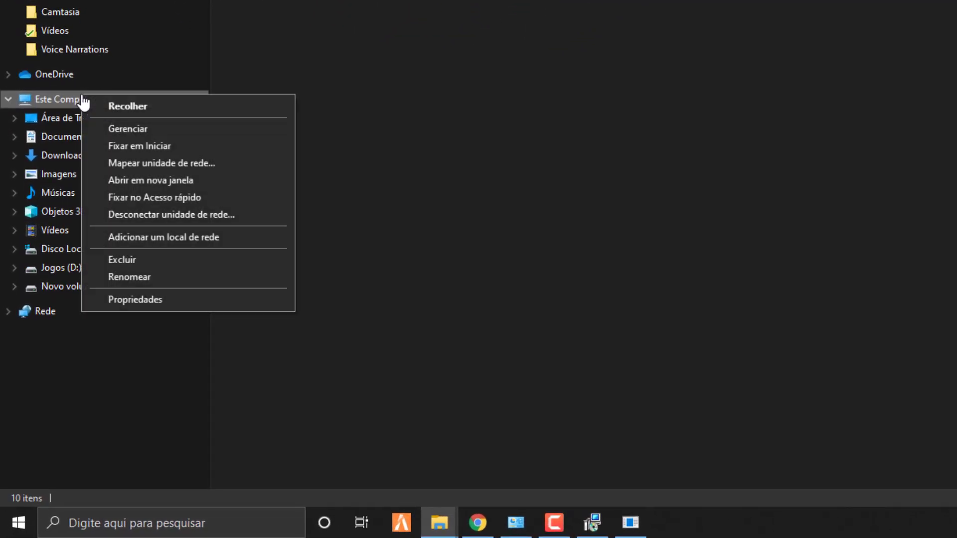
{"action": "left_click", "coordinate": [152, 301]}
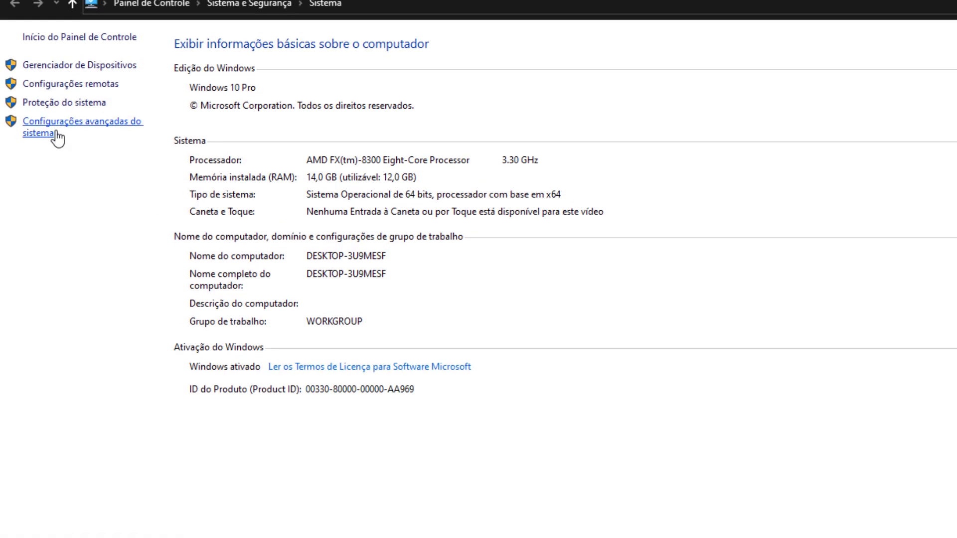
{"action": "left_click", "coordinate": [48, 104]}
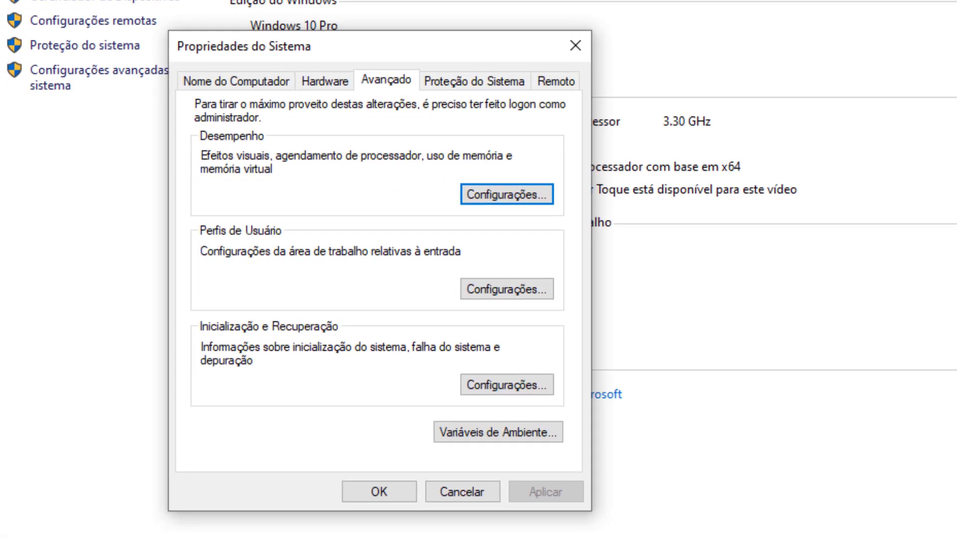
{"action": "left_click", "coordinate": [508, 192]}
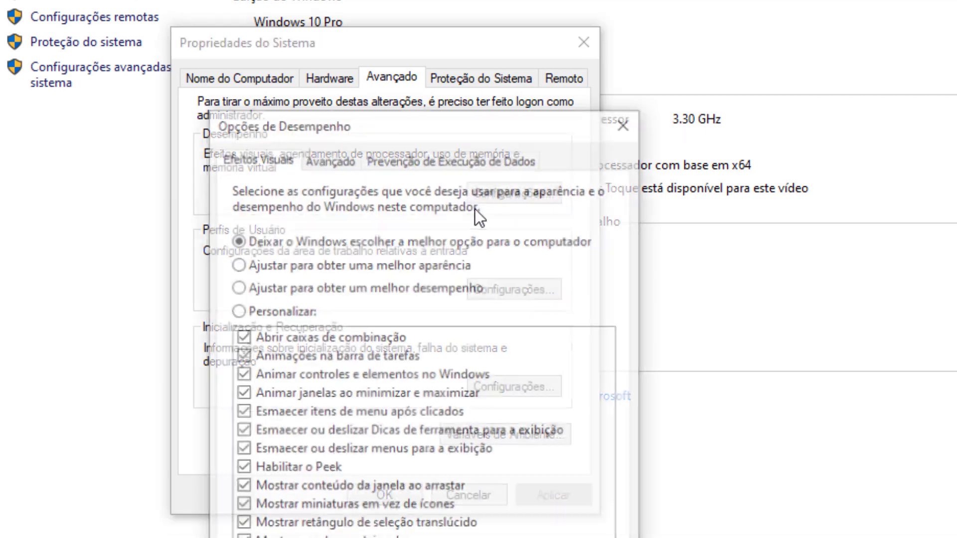
{"action": "left_click", "coordinate": [330, 157]}
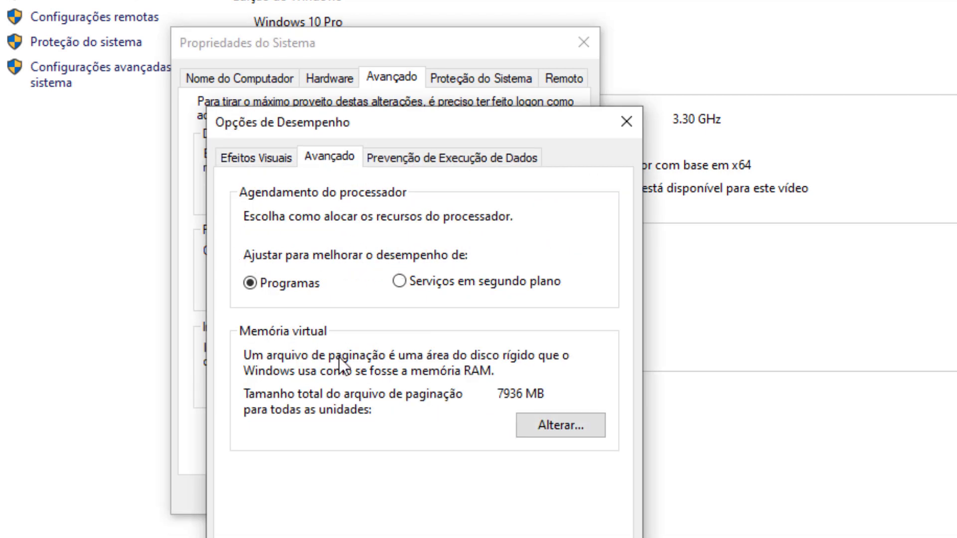
{"action": "left_click", "coordinate": [588, 430]}
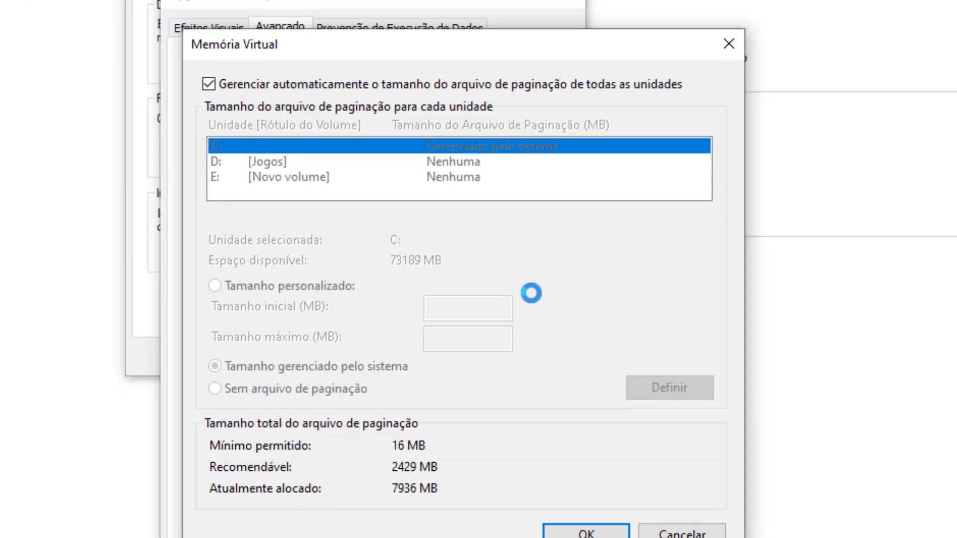
- Disable automatic paging file management, choose a system-managed size for drive D: (Jogos), and accept the change and the restart notice
{"action": "left_click", "coordinate": [204, 62]}
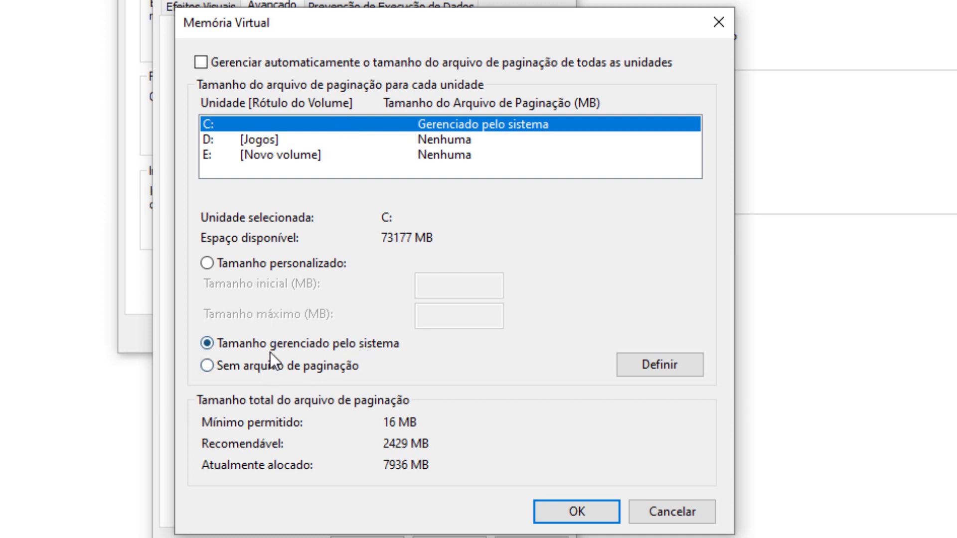
{"action": "left_click", "coordinate": [269, 140]}
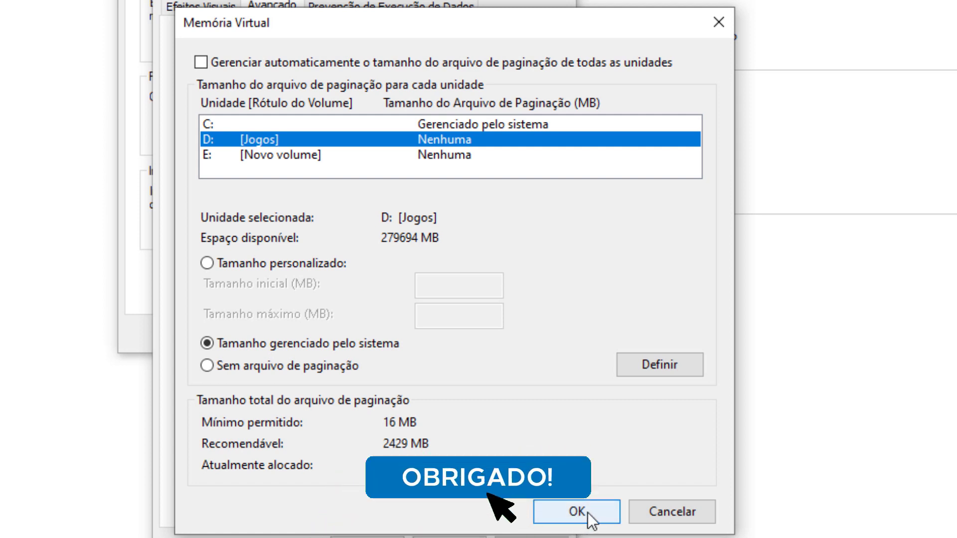
{"action": "left_click", "coordinate": [569, 515]}
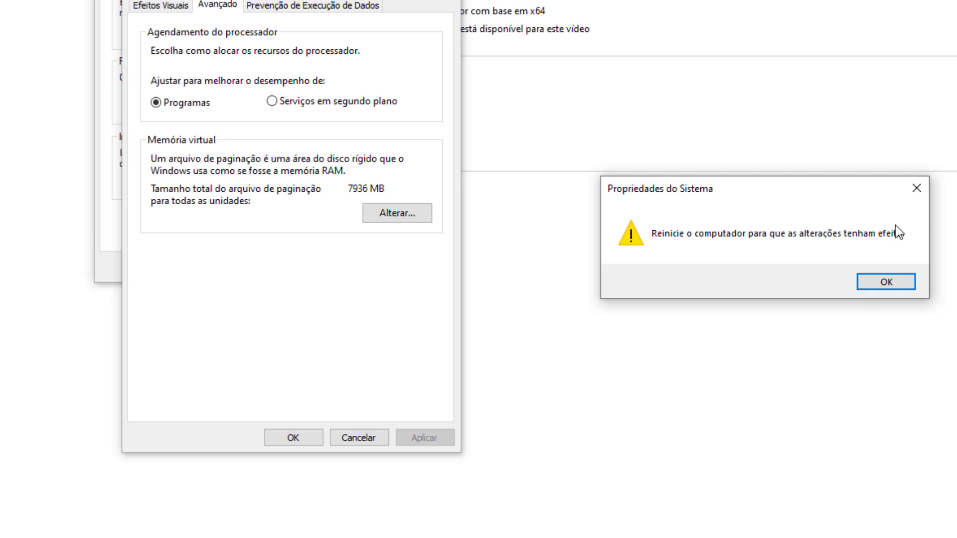
{"action": "left_click", "coordinate": [886, 282]}
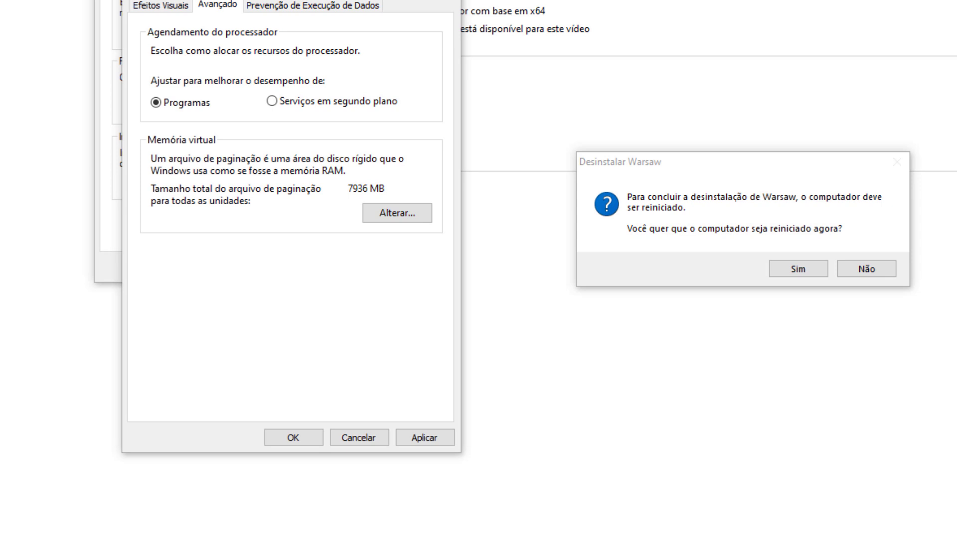